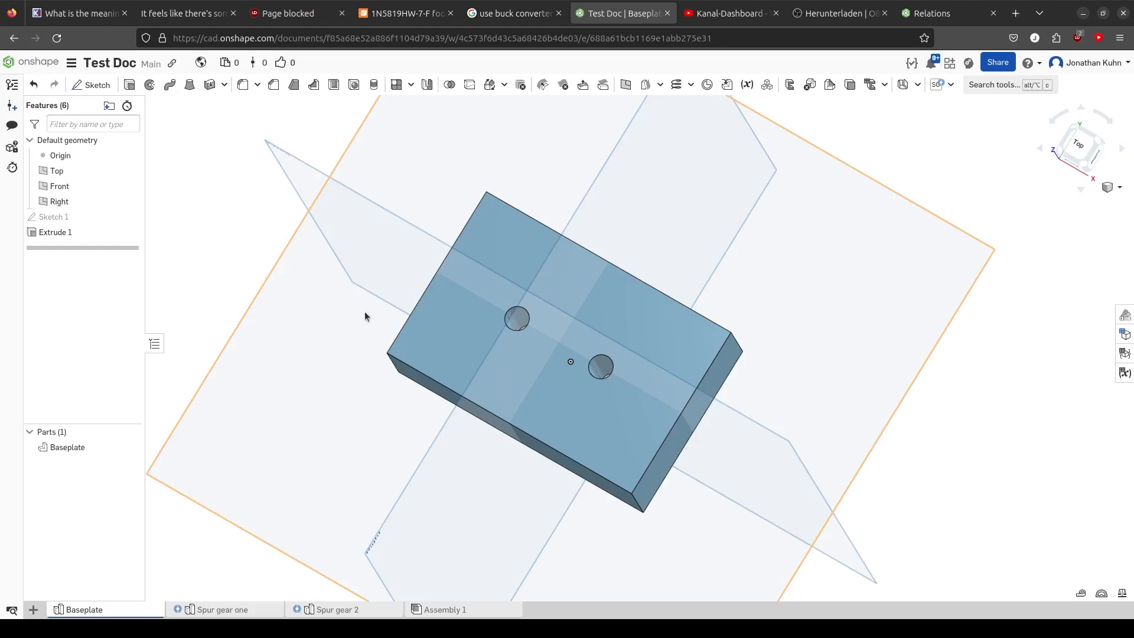
Insert the Baseplate and both spur gear parts into Assembly 1.
{"action": "left_click", "coordinate": [33, 609]}
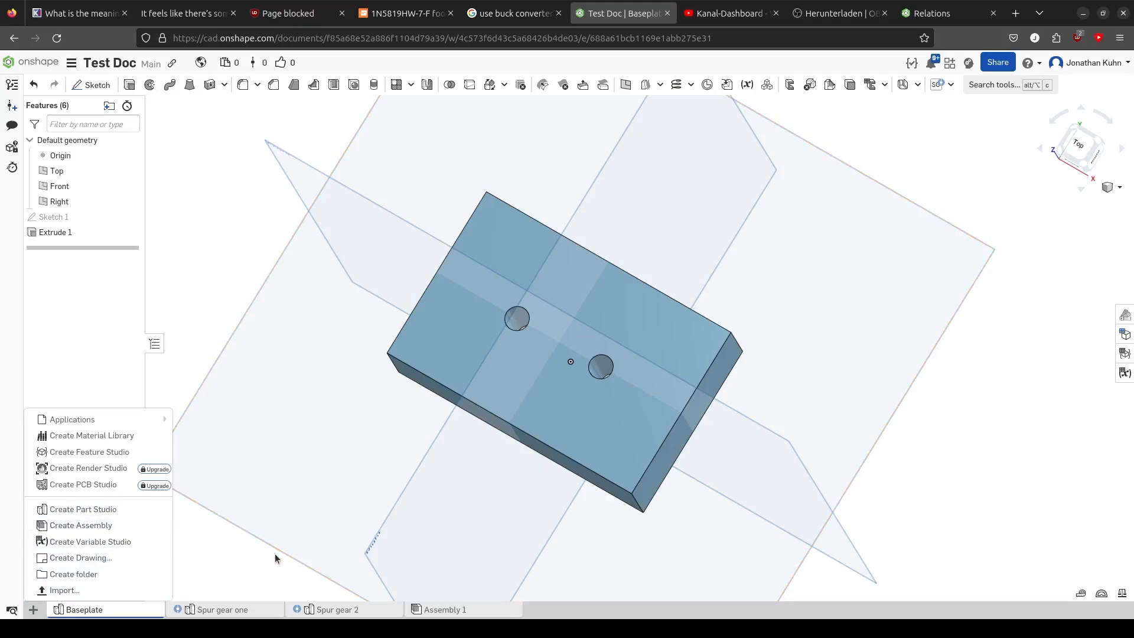
{"action": "left_click", "coordinate": [454, 610]}
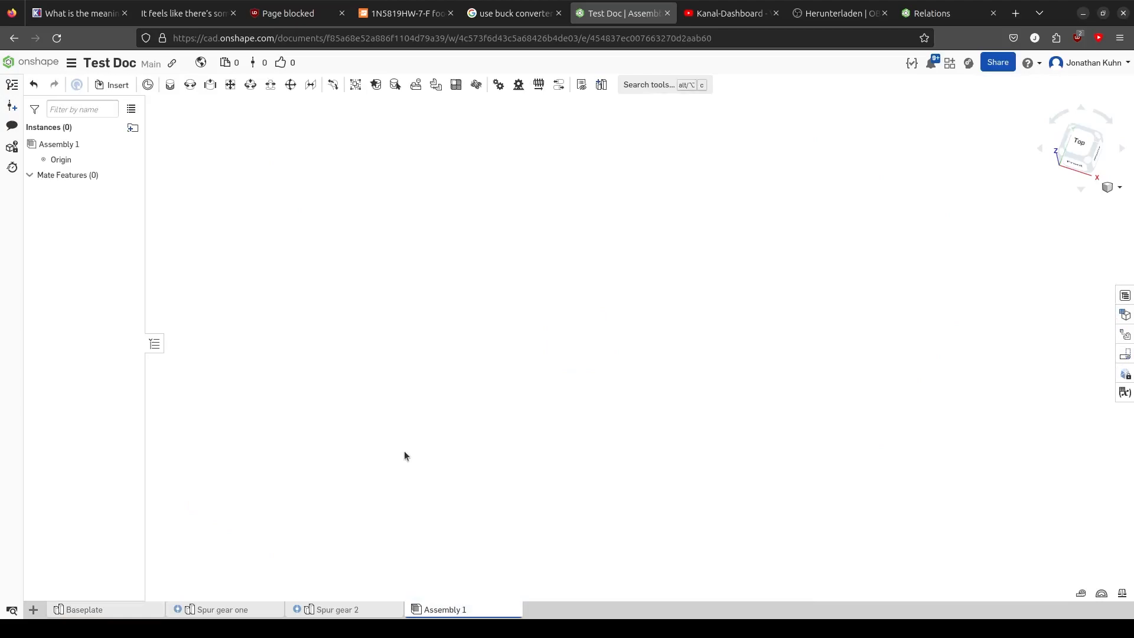
{"action": "left_click", "coordinate": [112, 86]}
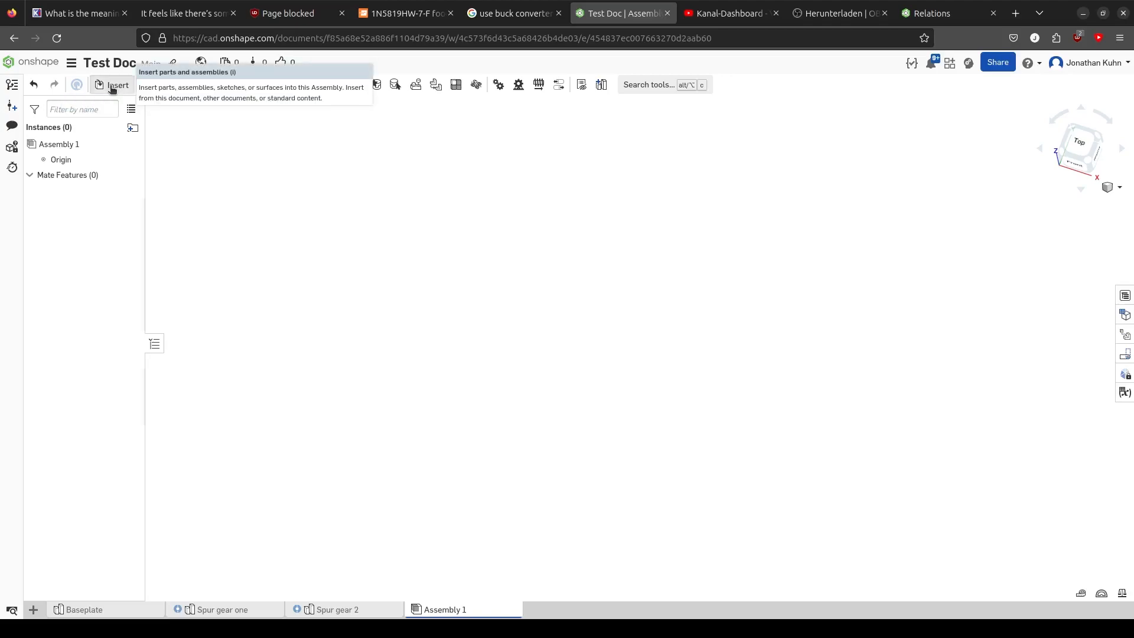
{"action": "left_click", "coordinate": [215, 252]}
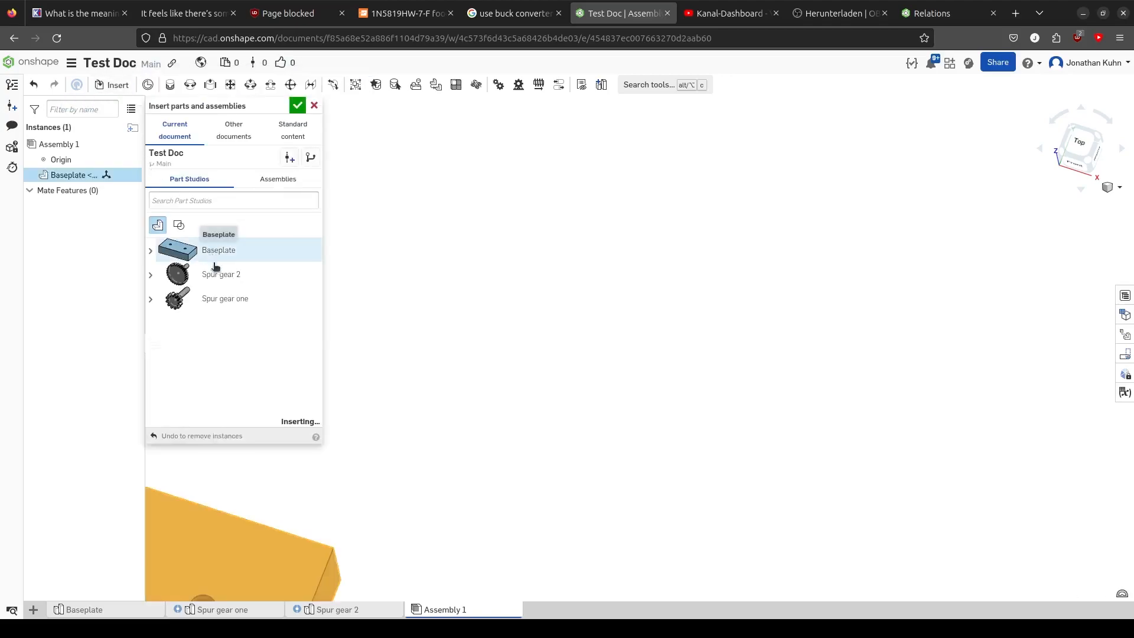
{"action": "left_click", "coordinate": [217, 299]}
{"action": "left_click", "coordinate": [216, 300]}
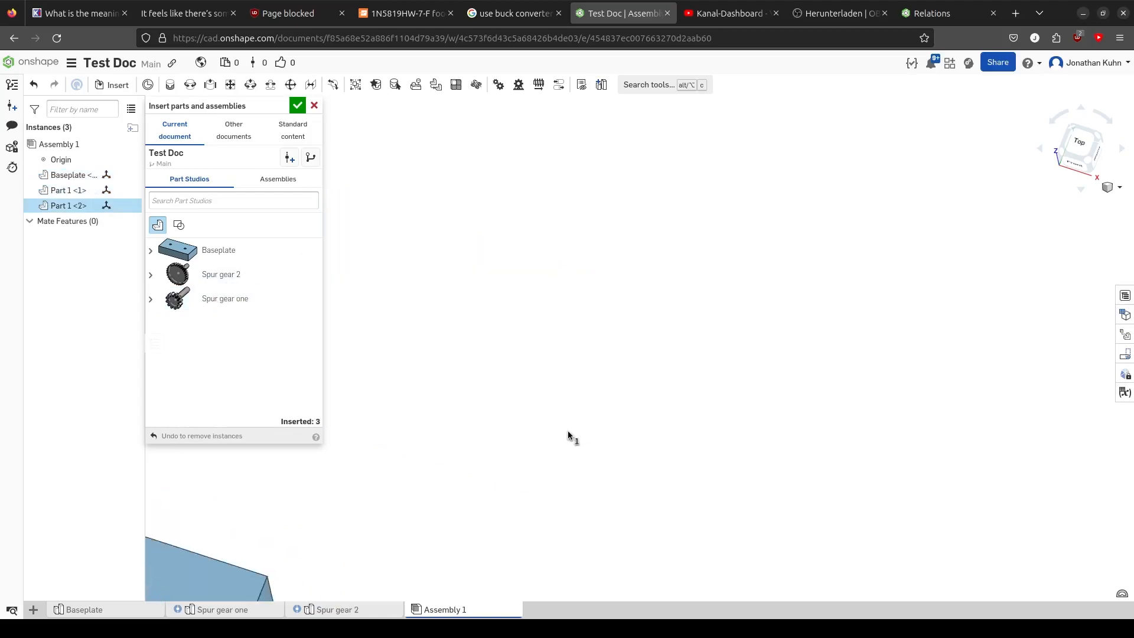
{"action": "left_click", "coordinate": [915, 166]}
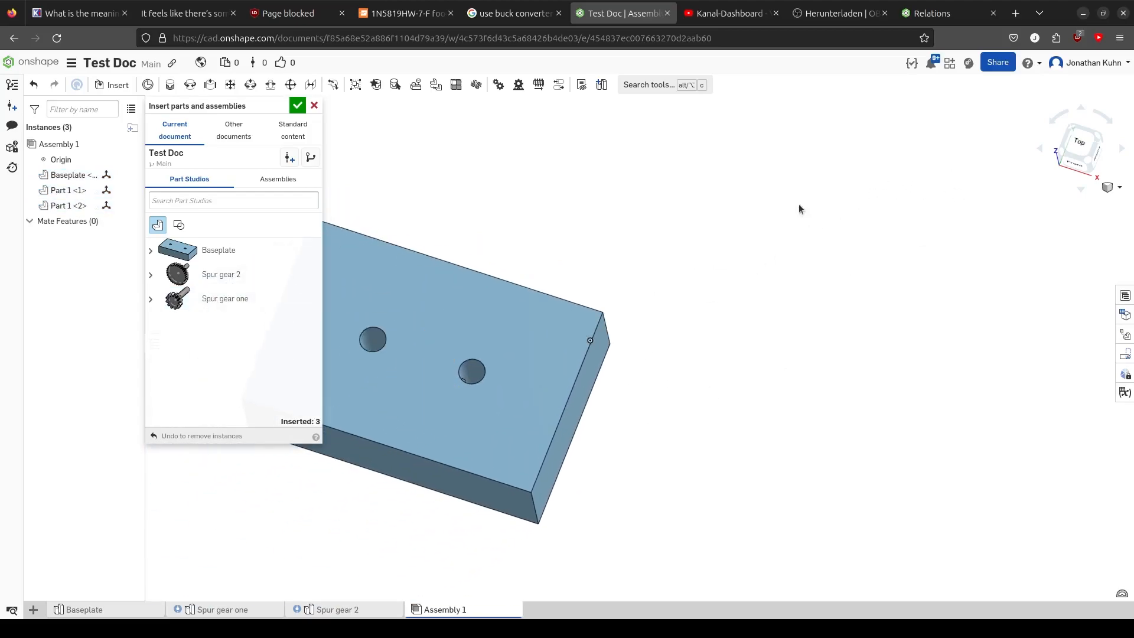
{"action": "left_click", "coordinate": [299, 106]}
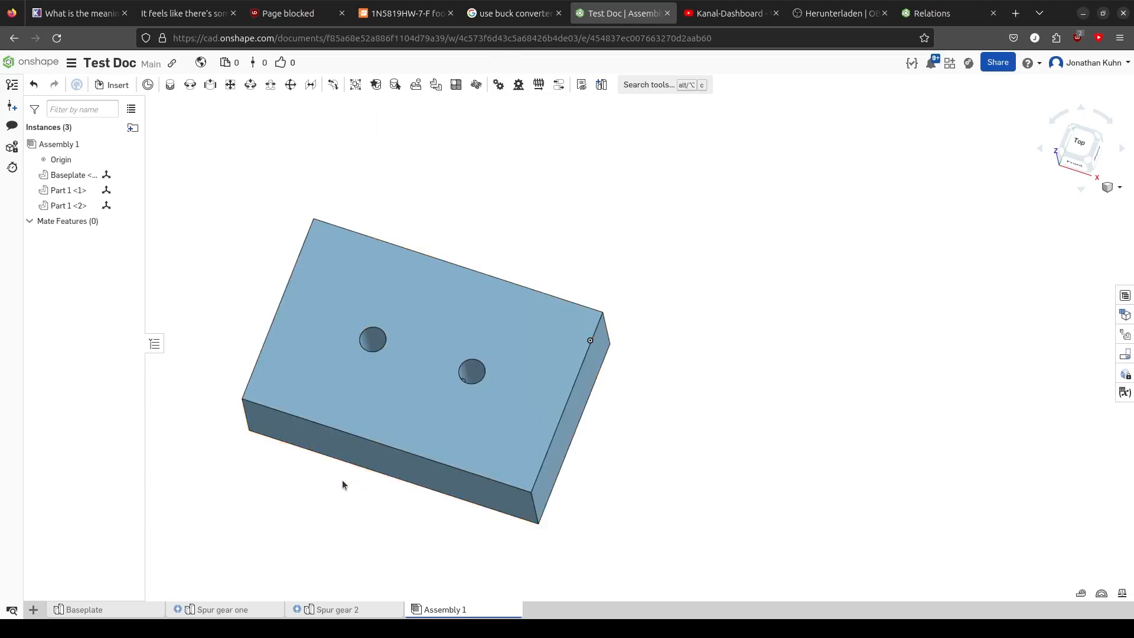
Fix the Baseplate instance in place in the assembly.
{"action": "middle_click_drag", "start_coordinate": [343, 480], "coordinate": [353, 481]}
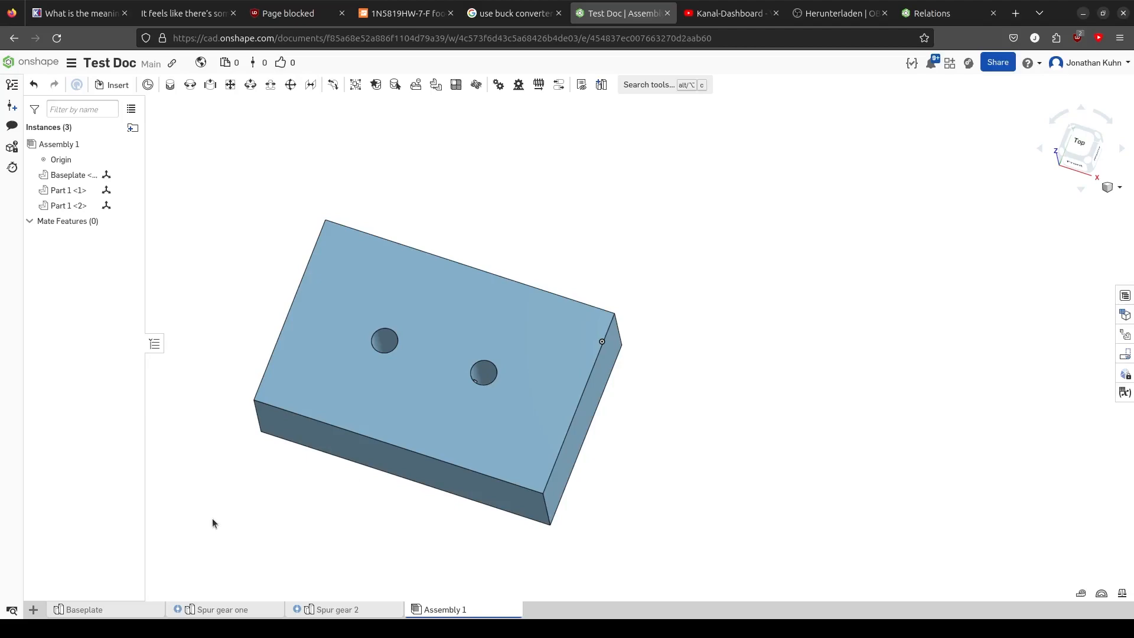
{"action": "left_click", "coordinate": [60, 176]}
{"action": "right_click", "coordinate": [60, 177]}
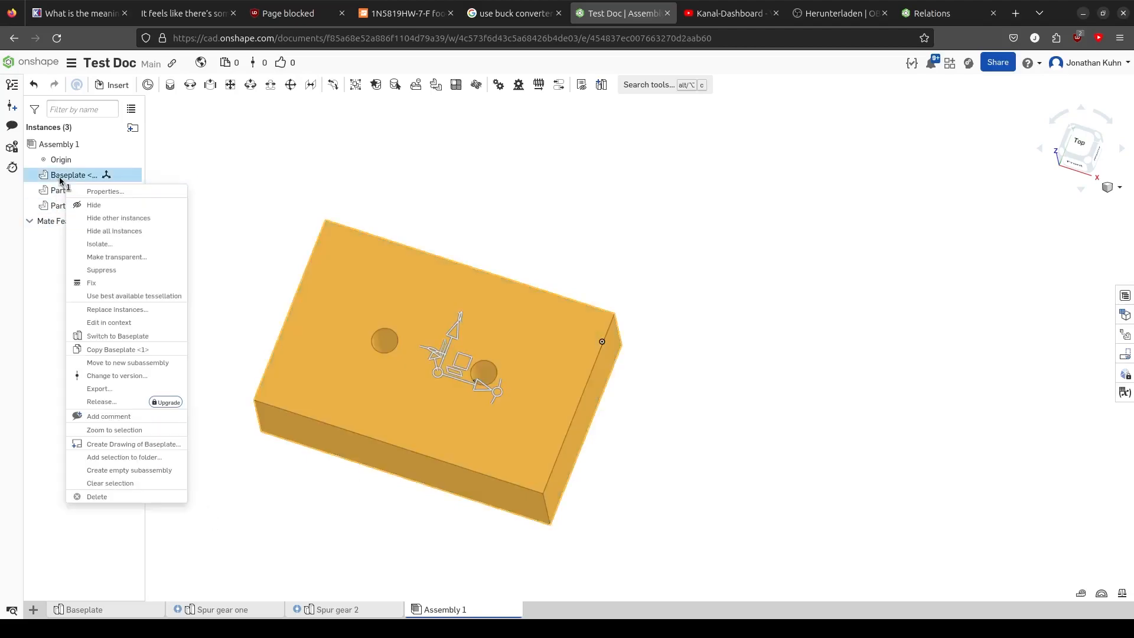
{"action": "left_click", "coordinate": [93, 283]}
Move both spur gears out of the baseplate into the empty space beside it.
{"action": "right_click_drag", "start_coordinate": [254, 522], "coordinate": [443, 417]}
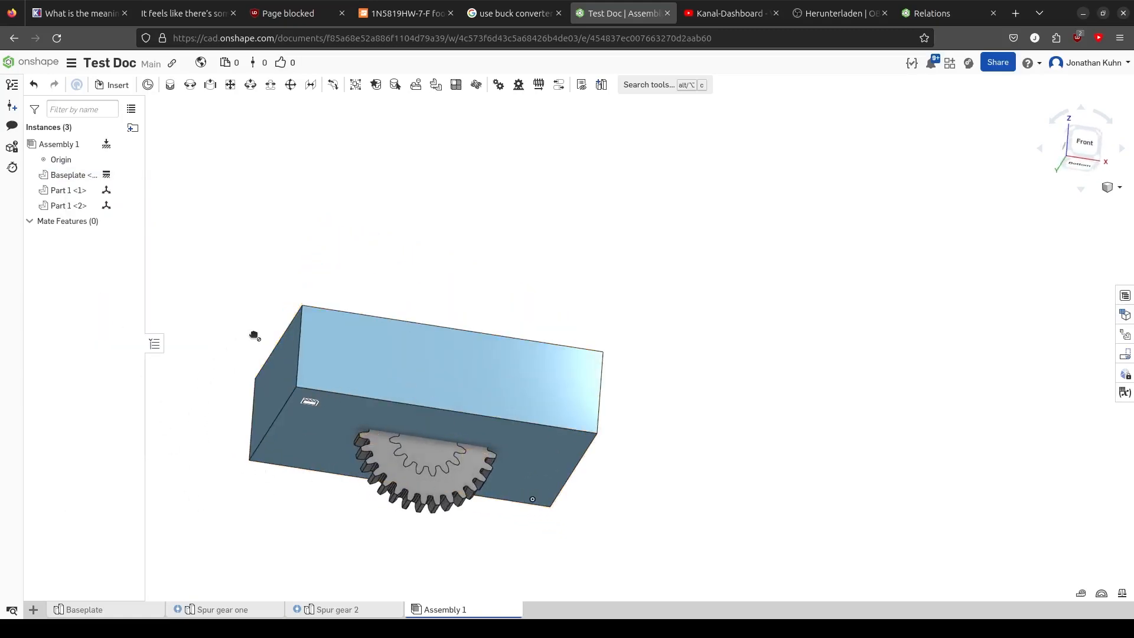
{"action": "right_click_drag", "start_coordinate": [266, 575], "coordinate": [315, 512]}
{"action": "left_click_drag", "start_coordinate": [455, 498], "coordinate": [750, 488]}
{"action": "left_click_drag", "start_coordinate": [434, 514], "coordinate": [805, 349]}
{"action": "right_click_drag", "start_coordinate": [805, 349], "coordinate": [854, 565]}
{"action": "middle_click_drag", "start_coordinate": [242, 232], "coordinate": [255, 189]}
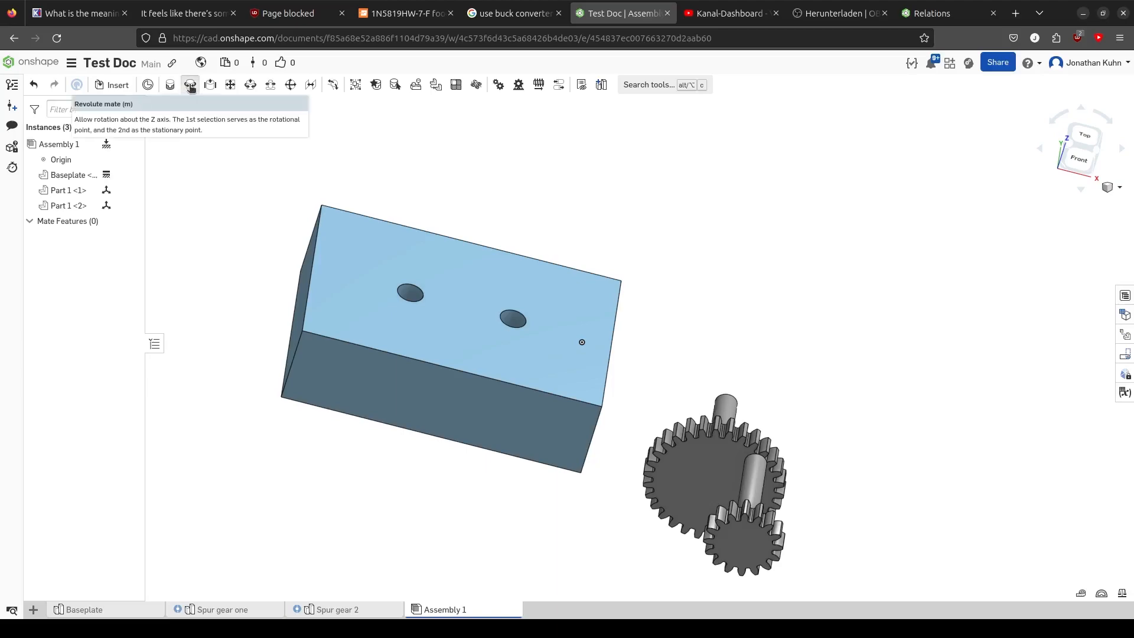
Add a revolute mate between the large gear's shaft end and the baseplate hole nearer the origin.
{"action": "left_click", "coordinate": [190, 86]}
{"action": "right_click_drag", "start_coordinate": [778, 221], "coordinate": [473, 476]}
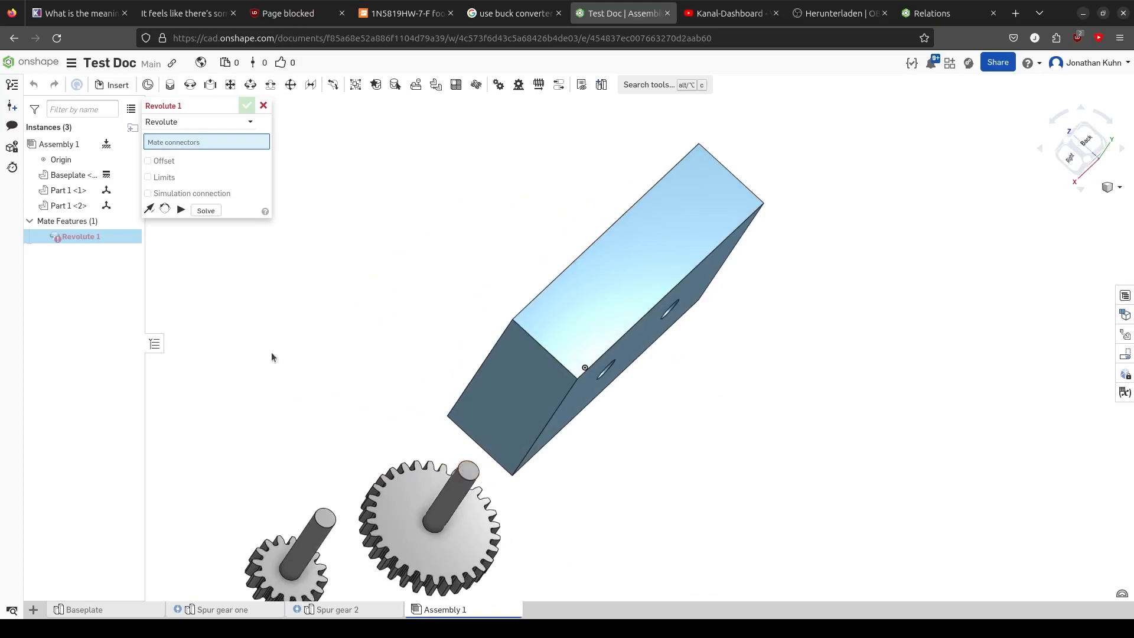
{"action": "left_click", "coordinate": [468, 470]}
{"action": "right_click_drag", "start_coordinate": [688, 570], "coordinate": [356, 465]}
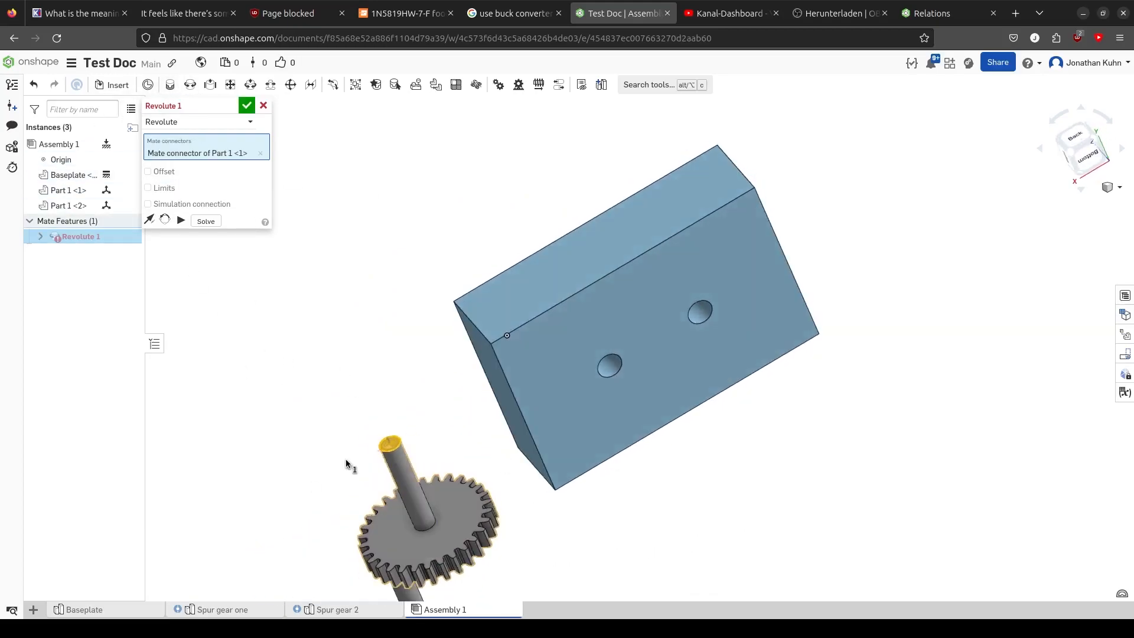
{"action": "left_click", "coordinate": [614, 368]}
{"action": "right_click_drag", "start_coordinate": [525, 520], "coordinate": [787, 481]}
{"action": "left_click", "coordinate": [774, 392]}
{"action": "right_click_drag", "start_coordinate": [683, 575], "coordinate": [643, 553]}
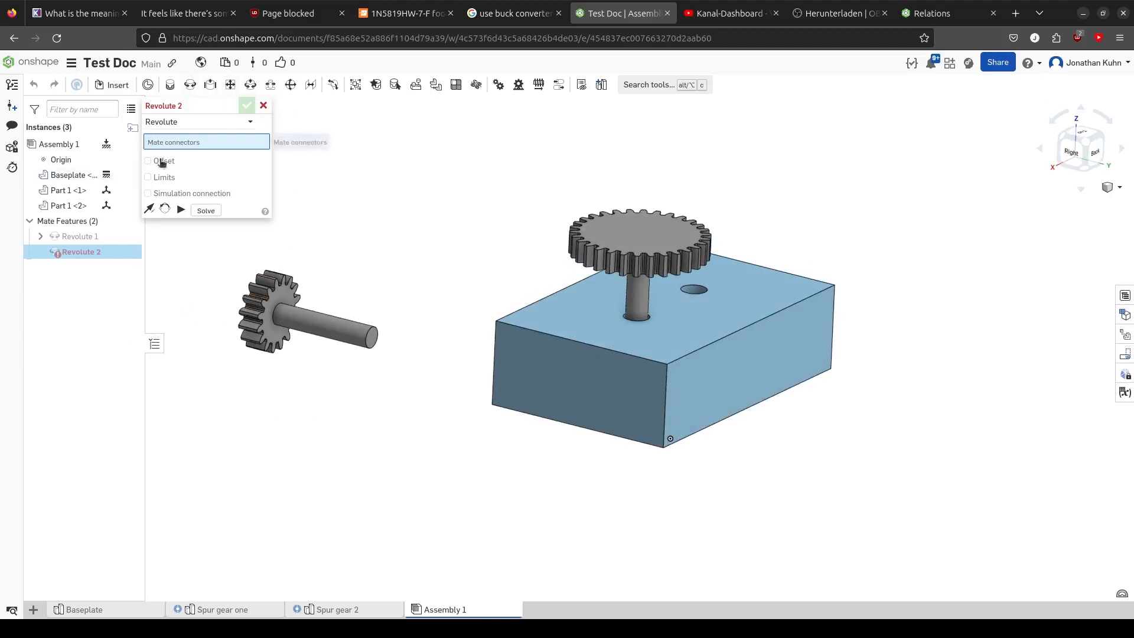
Add a revolute mate between the small gear's shaft end and the underside of the baseplate's free hole.
{"action": "right_click_drag", "start_coordinate": [380, 423], "coordinate": [341, 359]}
{"action": "left_click", "coordinate": [349, 341]}
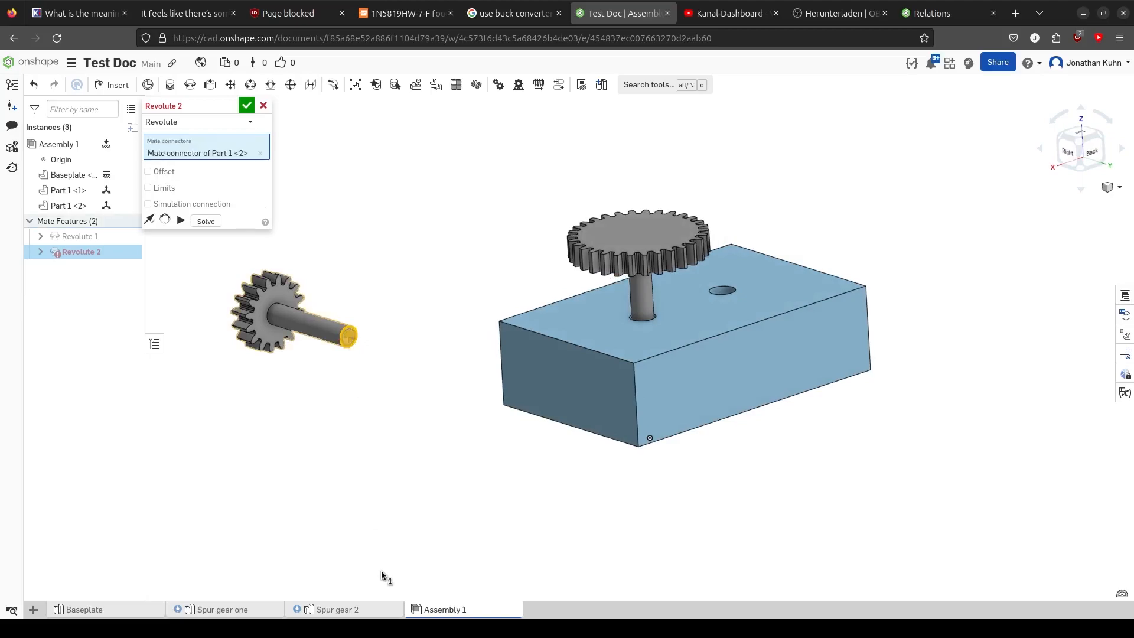
{"action": "right_click_drag", "start_coordinate": [385, 577], "coordinate": [319, 494]}
{"action": "left_click", "coordinate": [730, 379]}
{"action": "right_click_drag", "start_coordinate": [624, 550], "coordinate": [633, 620]}
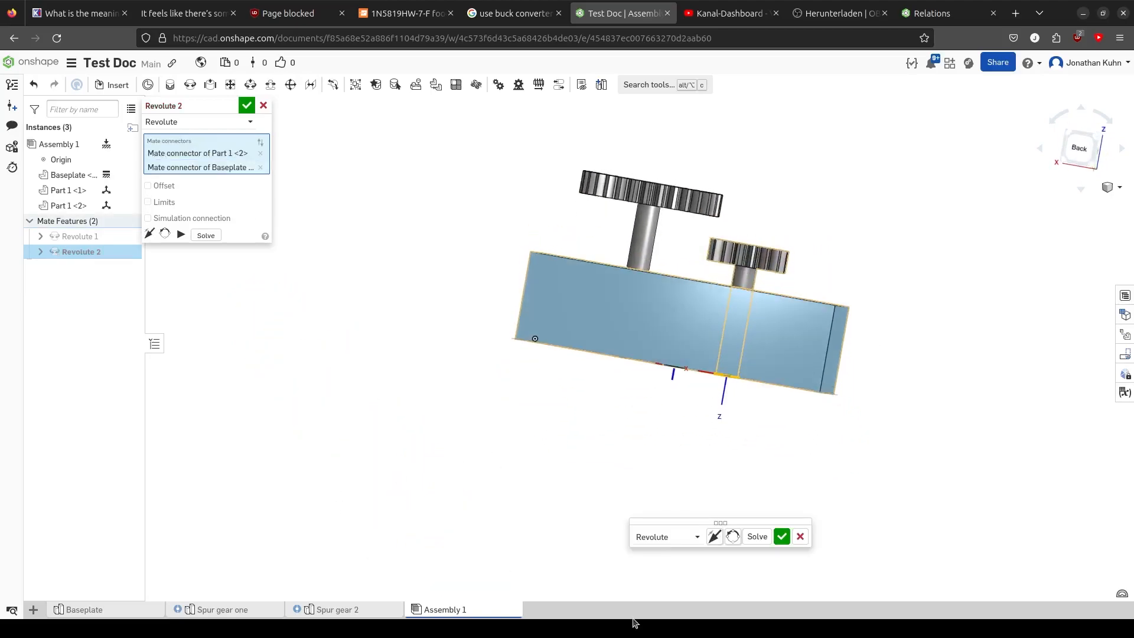
{"action": "left_click", "coordinate": [780, 536]}
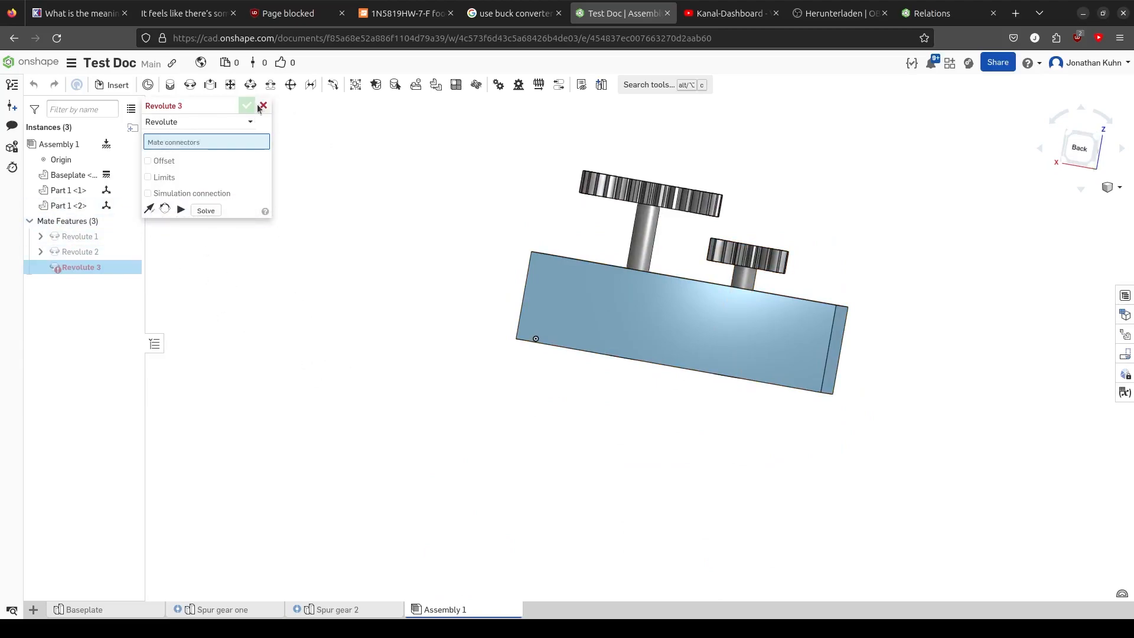
{"action": "right_click_drag", "start_coordinate": [382, 309], "coordinate": [360, 256]}
{"action": "key", "text": "Escape"}
Reselect the mate connectors of Revolute 1 to seat the large gear level with the small gear.
{"action": "double_click", "coordinate": [78, 236]}
{"action": "right_click_drag", "start_coordinate": [333, 546], "coordinate": [340, 519]}
{"action": "left_click", "coordinate": [260, 154]}
{"action": "right_click_drag", "start_coordinate": [329, 459], "coordinate": [334, 434]}
{"action": "left_click", "coordinate": [565, 392]}
{"action": "right_click_drag", "start_coordinate": [502, 452], "coordinate": [492, 495]}
{"action": "left_click", "coordinate": [261, 153]}
{"action": "left_click", "coordinate": [260, 154]}
{"action": "right_click_drag", "start_coordinate": [314, 490], "coordinate": [329, 432]}
{"action": "left_click", "coordinate": [566, 432]}
{"action": "right_click_drag", "start_coordinate": [564, 434], "coordinate": [534, 520]}
{"action": "left_click", "coordinate": [557, 440]}
{"action": "left_click", "coordinate": [260, 168]}
{"action": "left_click", "coordinate": [562, 429]}
{"action": "left_click", "coordinate": [244, 106]}
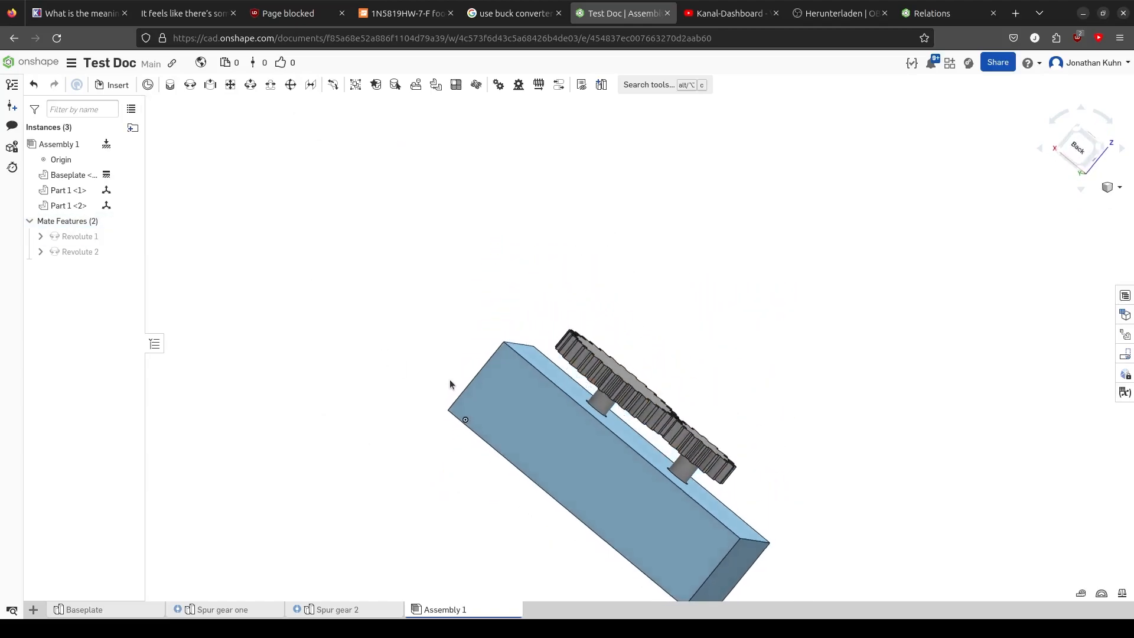
Test the revolute mates by rotating the gears in their baseplate holes.
{"action": "right_click_drag", "start_coordinate": [777, 309], "coordinate": [703, 370]}
{"action": "left_click_drag", "start_coordinate": [703, 358], "coordinate": [762, 396]}
{"action": "right_click_drag", "start_coordinate": [964, 497], "coordinate": [1004, 458]}
{"action": "mouse_move", "coordinate": [903, 533]}
{"action": "right_mouse_down"}
{"action": "mouse_move", "coordinate": [919, 544]}
{"action": "mouse_move", "coordinate": [911, 552]}
{"action": "right_mouse_up"}
{"action": "left_click_drag", "start_coordinate": [652, 393], "coordinate": [782, 354]}
{"action": "right_click_drag", "start_coordinate": [832, 422], "coordinate": [936, 426]}
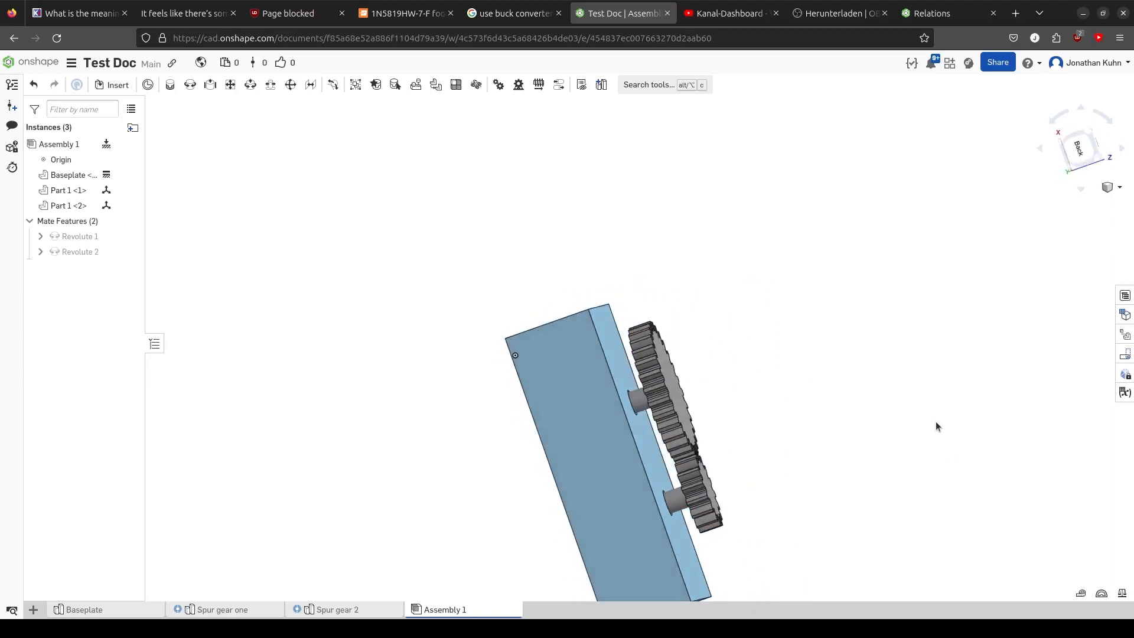
Check the mates by pulling the small gear along its shaft axis and rotating the large gear.
{"action": "right_click", "coordinate": [86, 205]}
{"action": "left_click", "coordinate": [333, 385]}
{"action": "left_click_drag", "start_coordinate": [606, 528], "coordinate": [819, 518]}
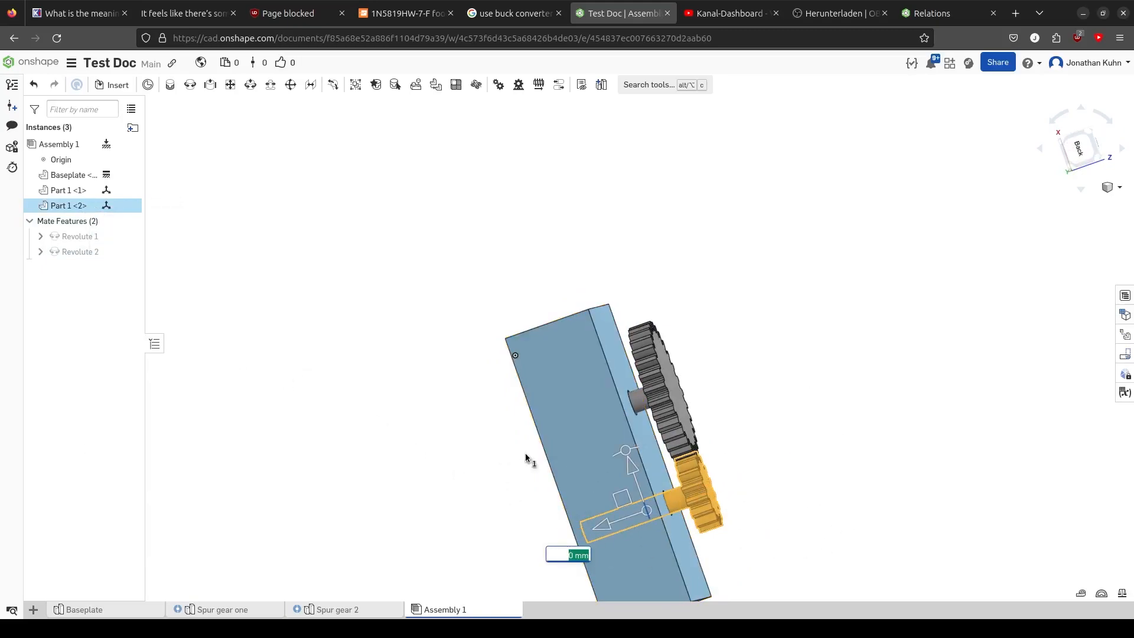
{"action": "left_click", "coordinate": [924, 527]}
{"action": "right_click_drag", "start_coordinate": [924, 528], "coordinate": [866, 514]}
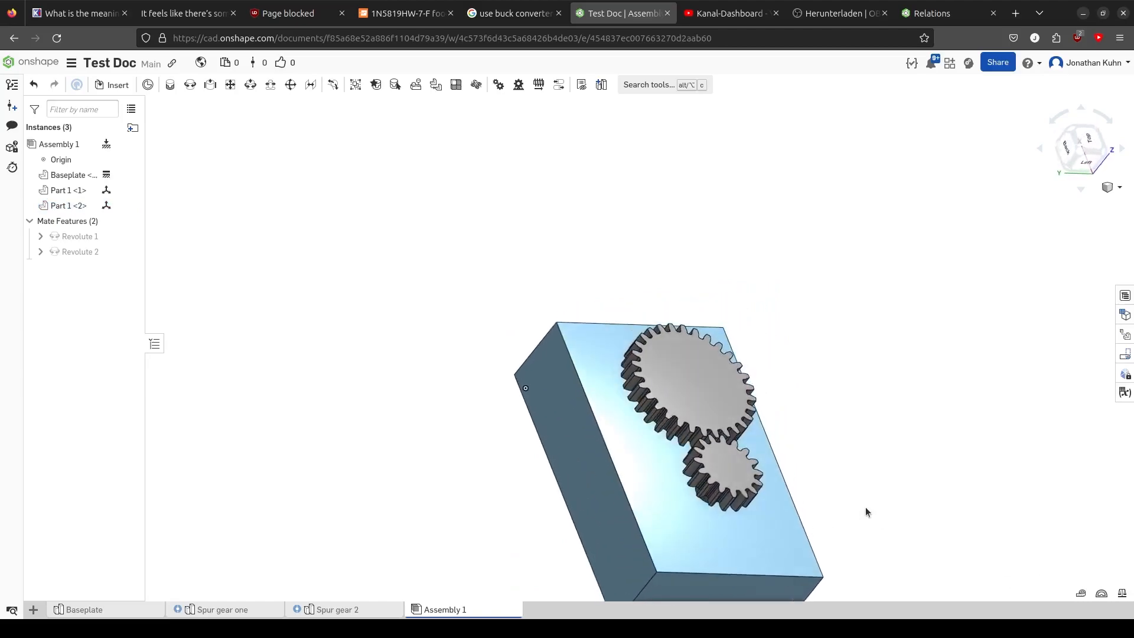
{"action": "left_click_drag", "start_coordinate": [664, 340], "coordinate": [607, 365]}
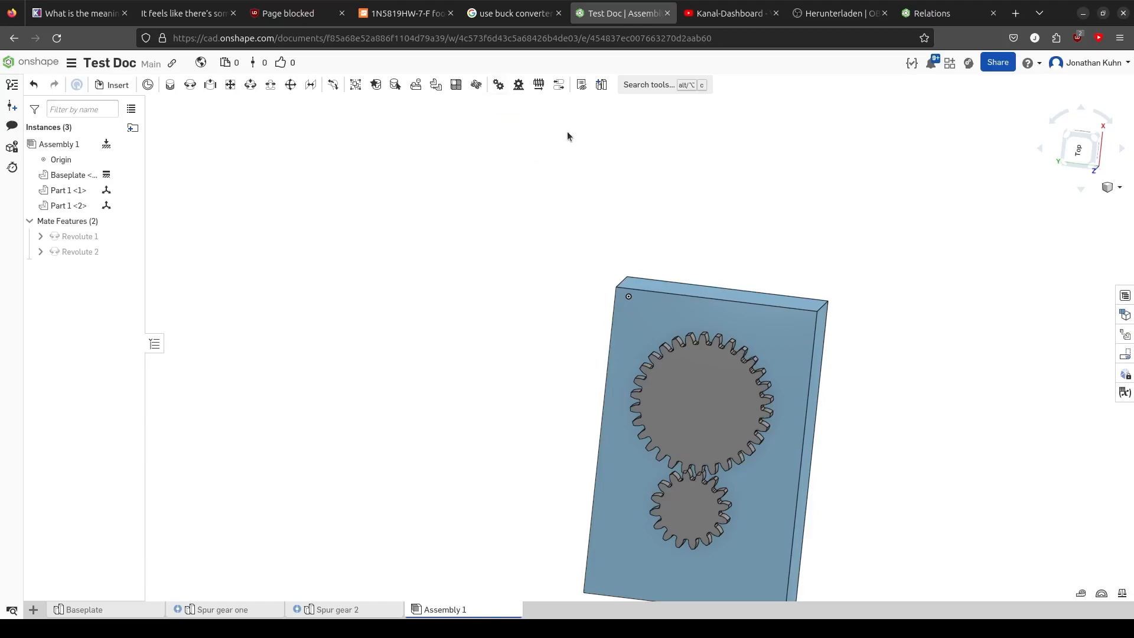
Create a gear relation between Revolute 1 and Revolute 2, working from the top view.
{"action": "left_click", "coordinate": [1081, 147]}
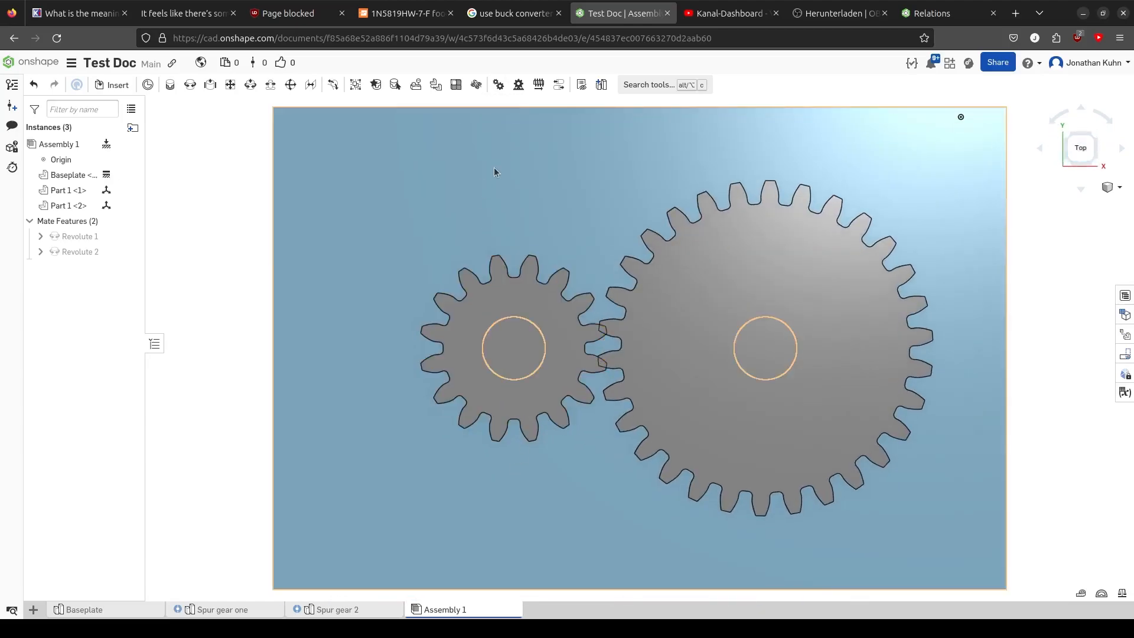
{"action": "left_click", "coordinate": [499, 86]}
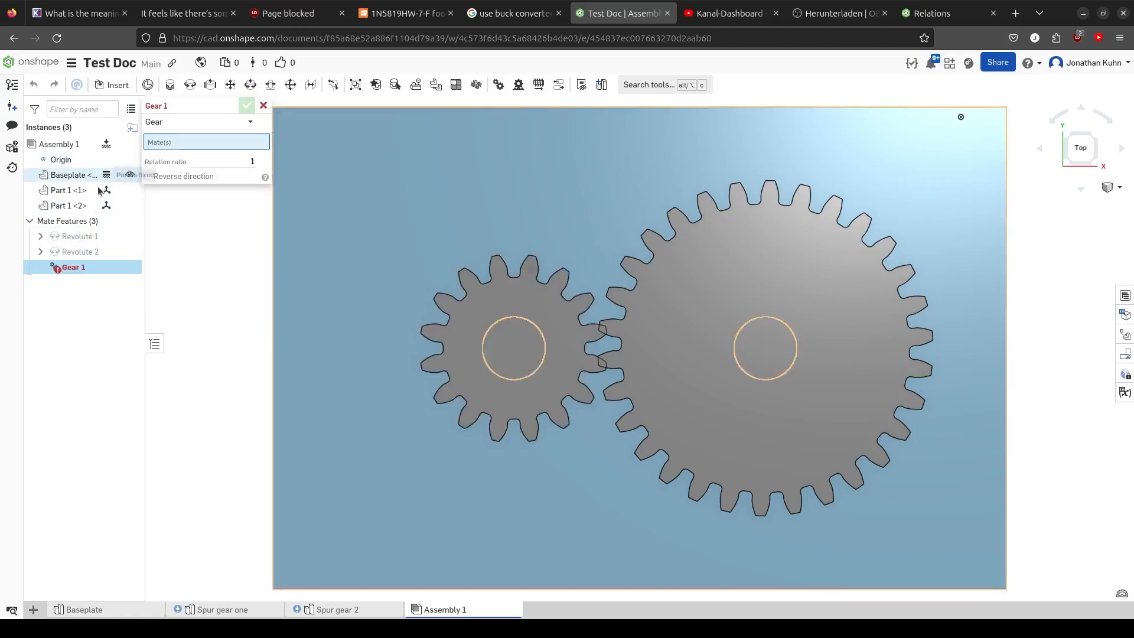
{"action": "mouse_move", "coordinate": [72, 239]}
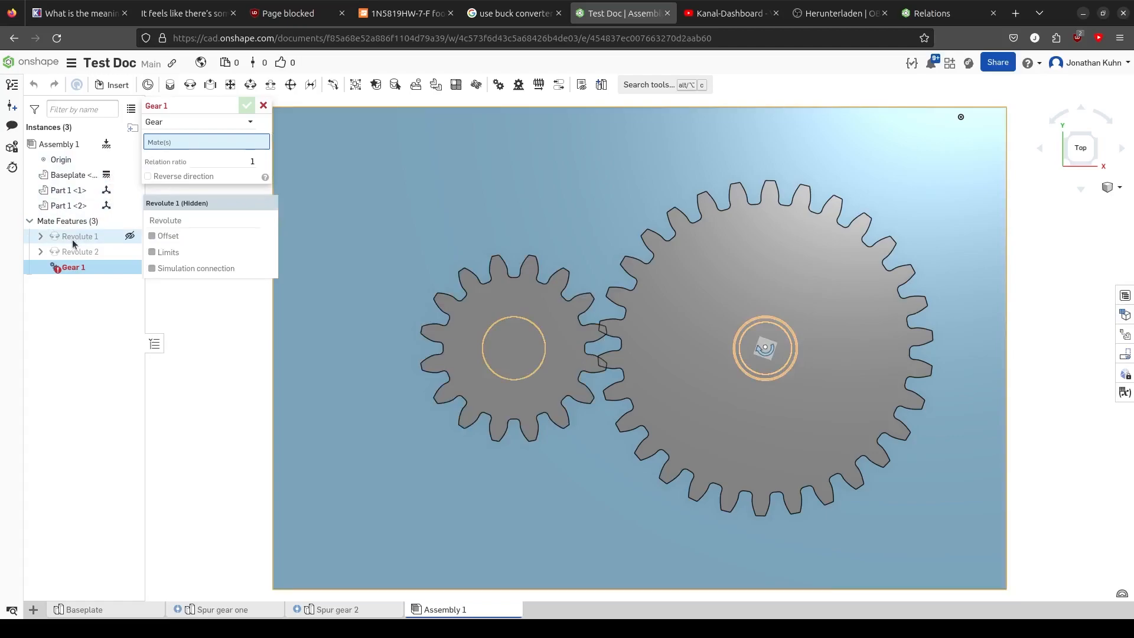
{"action": "left_click", "coordinate": [72, 239]}
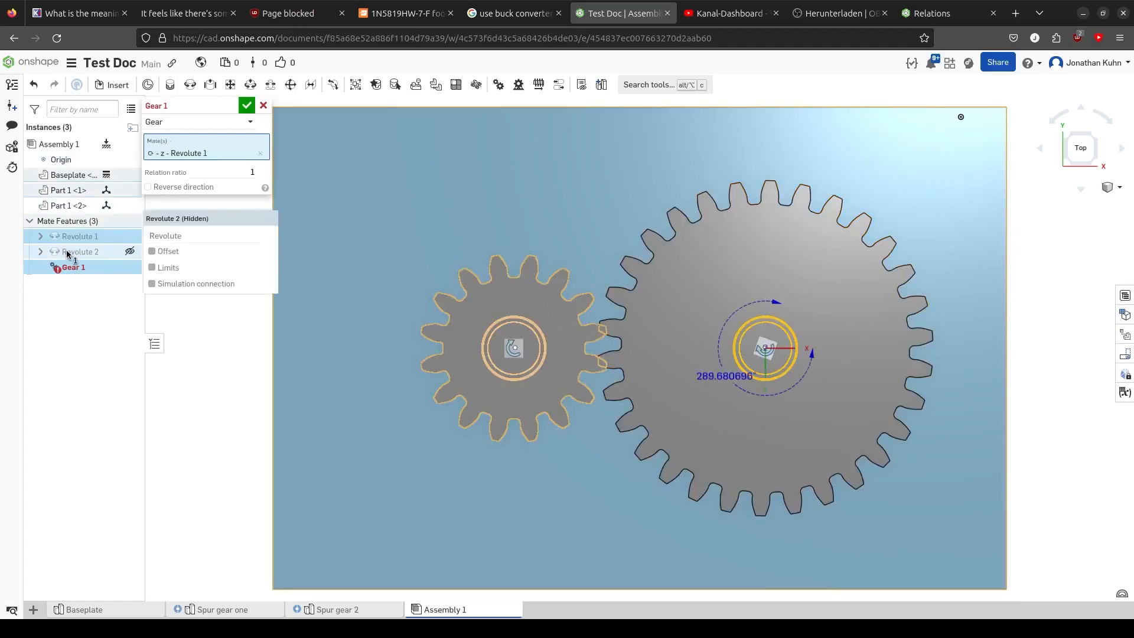
{"action": "left_click", "coordinate": [71, 253]}
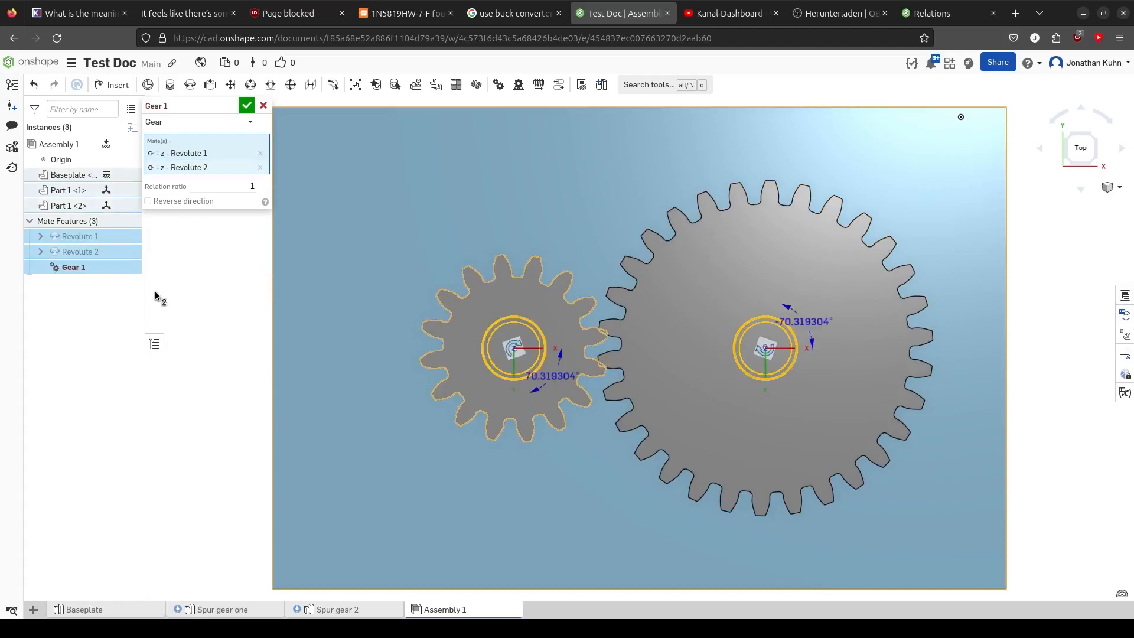
{"action": "left_click", "coordinate": [247, 107]}
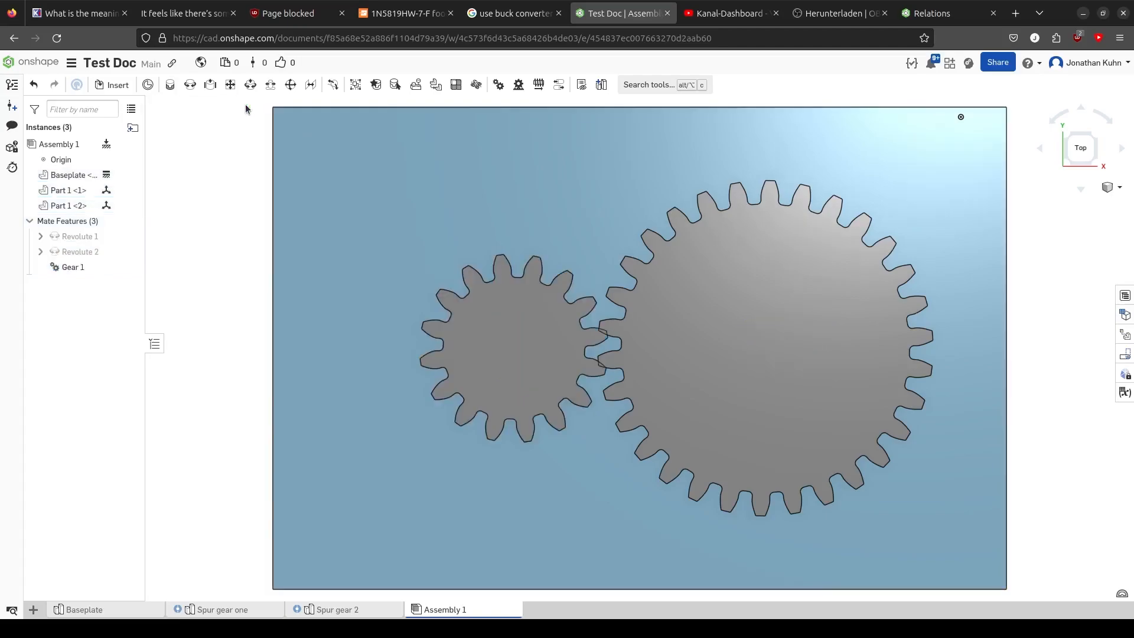
Set the ratio of the Gear 1 relation to 30/16 and turn the large gear to check the motion.
{"action": "double_click", "coordinate": [73, 267]}
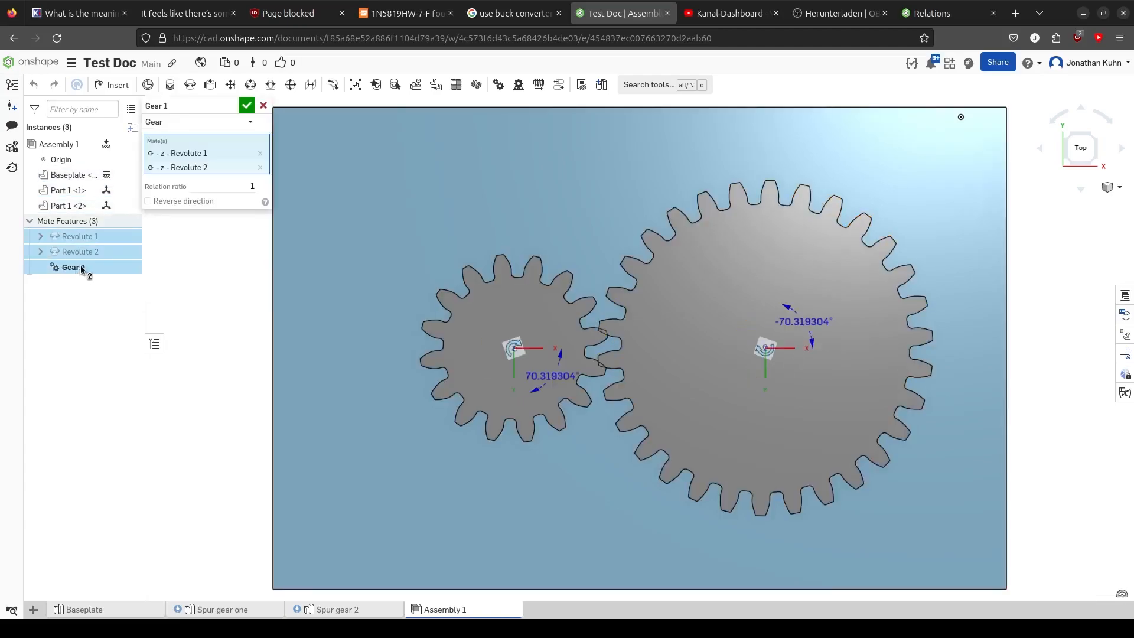
{"action": "left_click", "coordinate": [203, 186]}
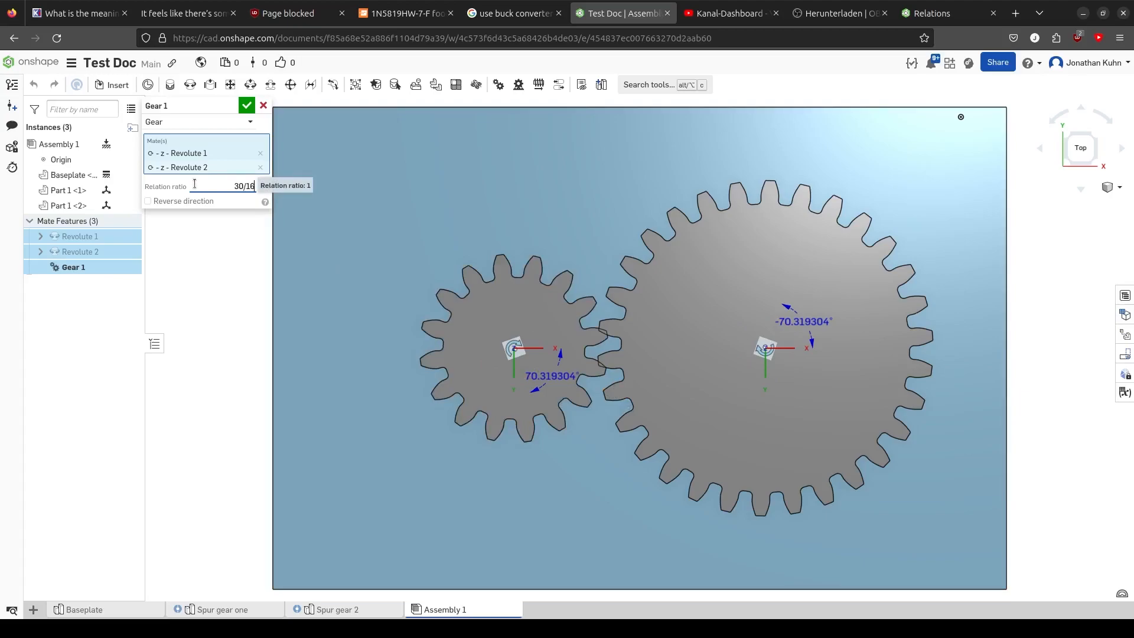
{"action": "key", "text": "Return"}
{"action": "left_click_drag", "start_coordinate": [647, 278], "coordinate": [828, 227]}
{"action": "left_click_drag", "start_coordinate": [786, 480], "coordinate": [703, 459]}
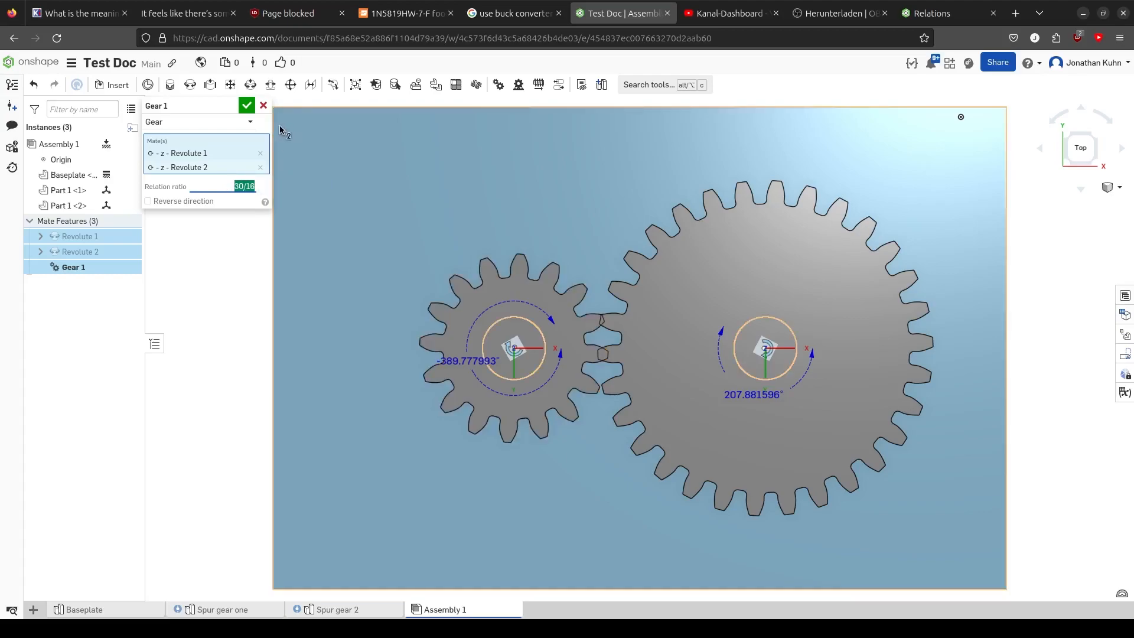
{"action": "left_click", "coordinate": [247, 105]}
{"action": "left_click_drag", "start_coordinate": [787, 245], "coordinate": [673, 275]}
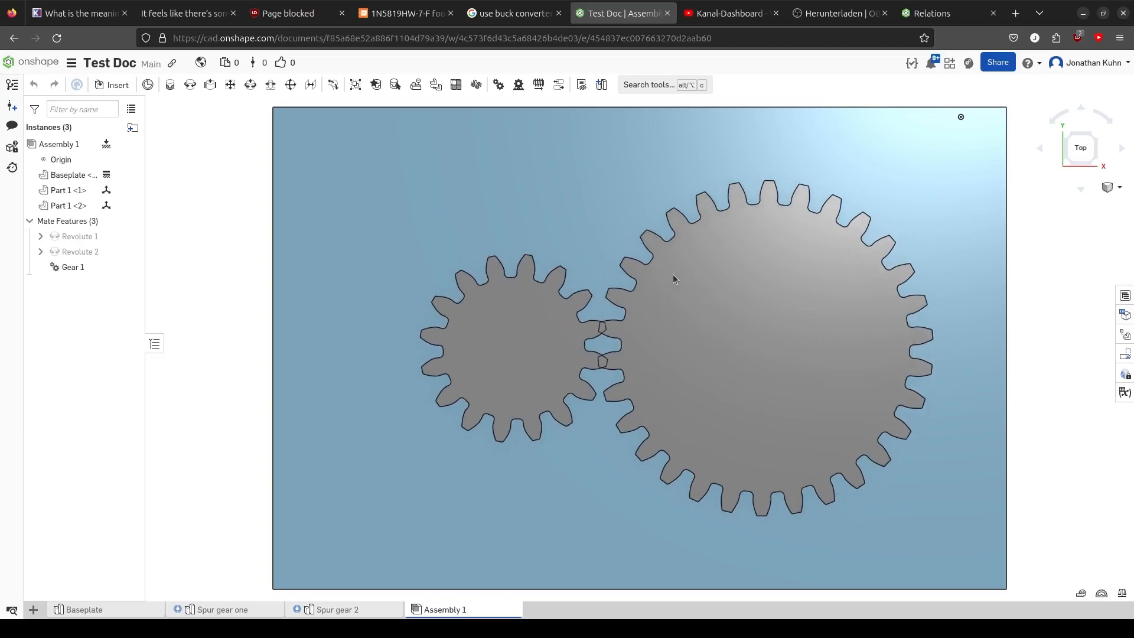
Reorient the secondary axis of Revolute 1 to align the gear teeth, and rotate the large gear to check the meshing.
{"action": "double_click", "coordinate": [80, 236]}
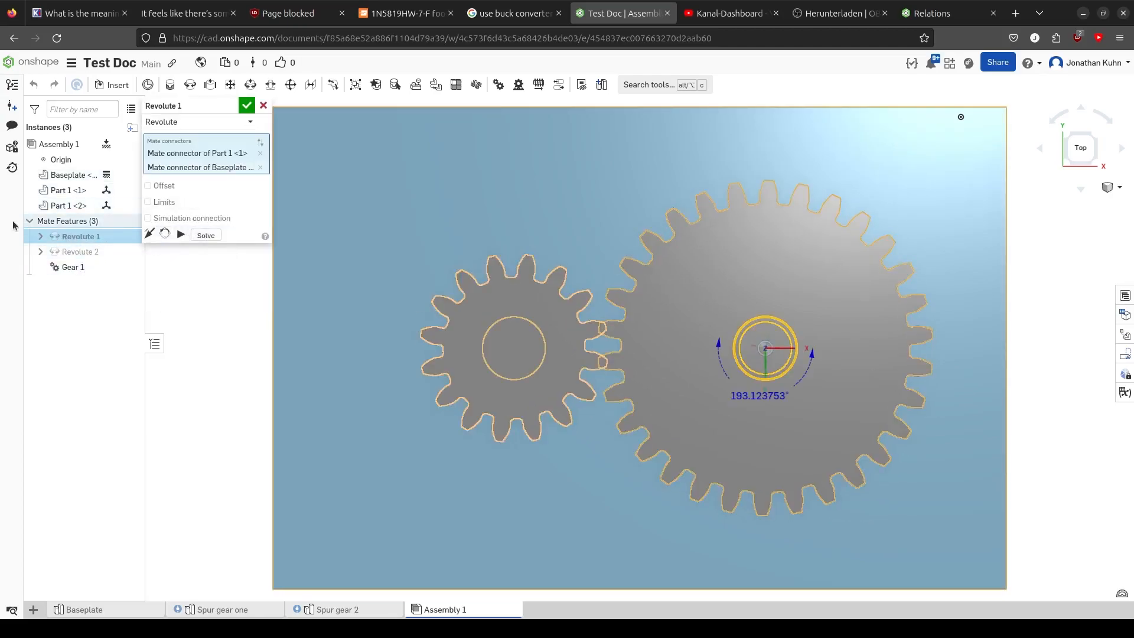
{"action": "left_click", "coordinate": [166, 234]}
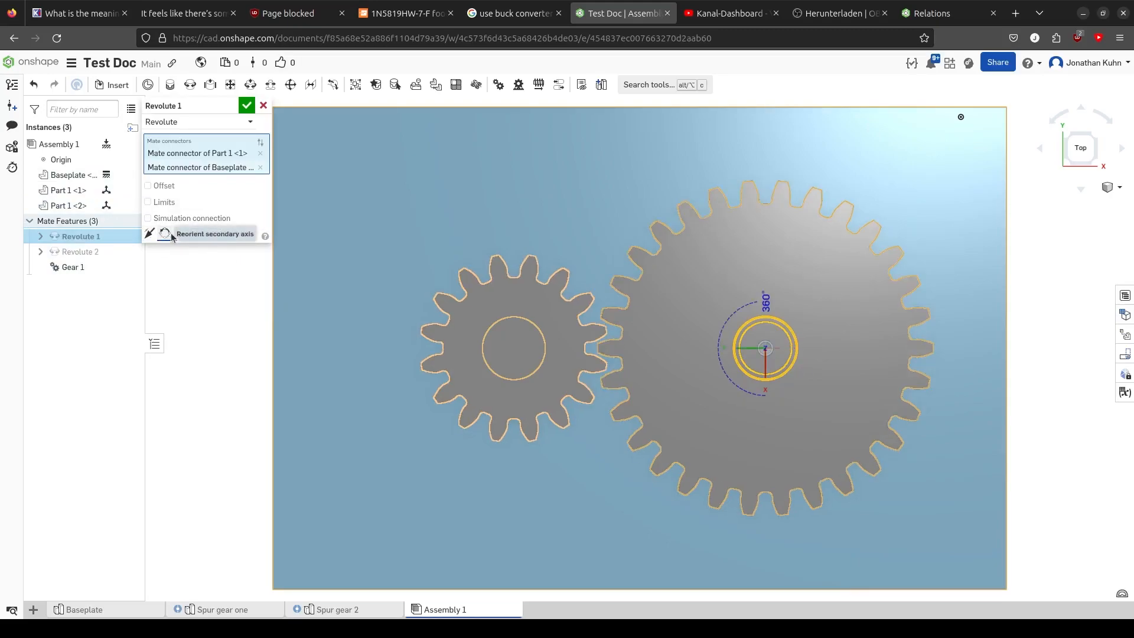
{"action": "left_click", "coordinate": [243, 105]}
{"action": "left_click_drag", "start_coordinate": [754, 296], "coordinate": [672, 391]}
{"action": "scroll", "coordinate": [674, 391], "scroll_direction": "down", "scroll_amount": 5}
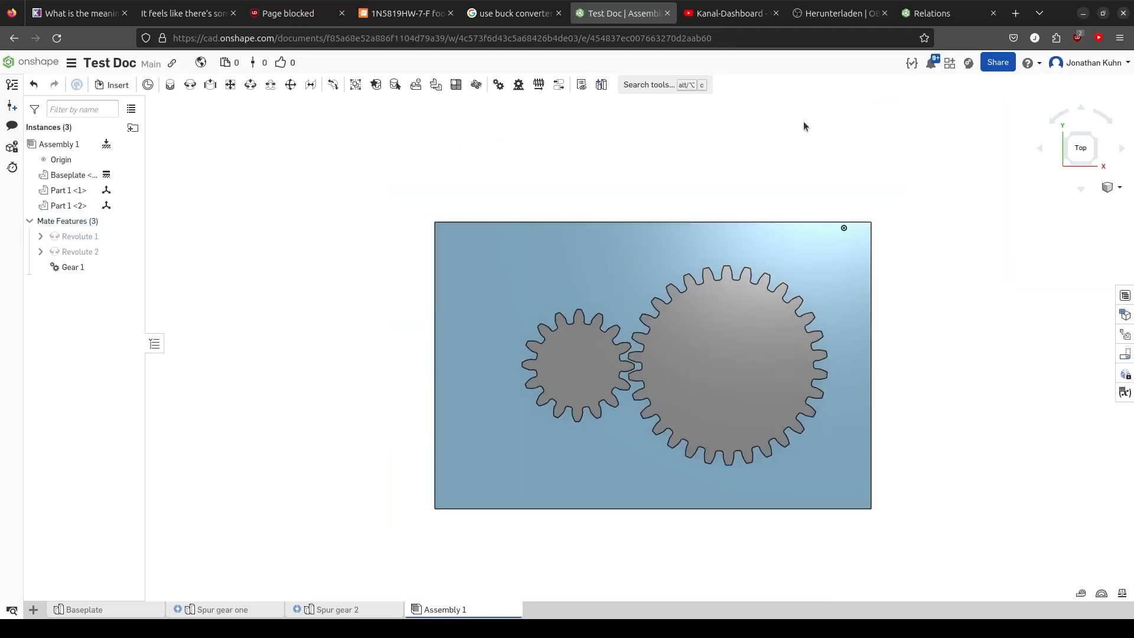